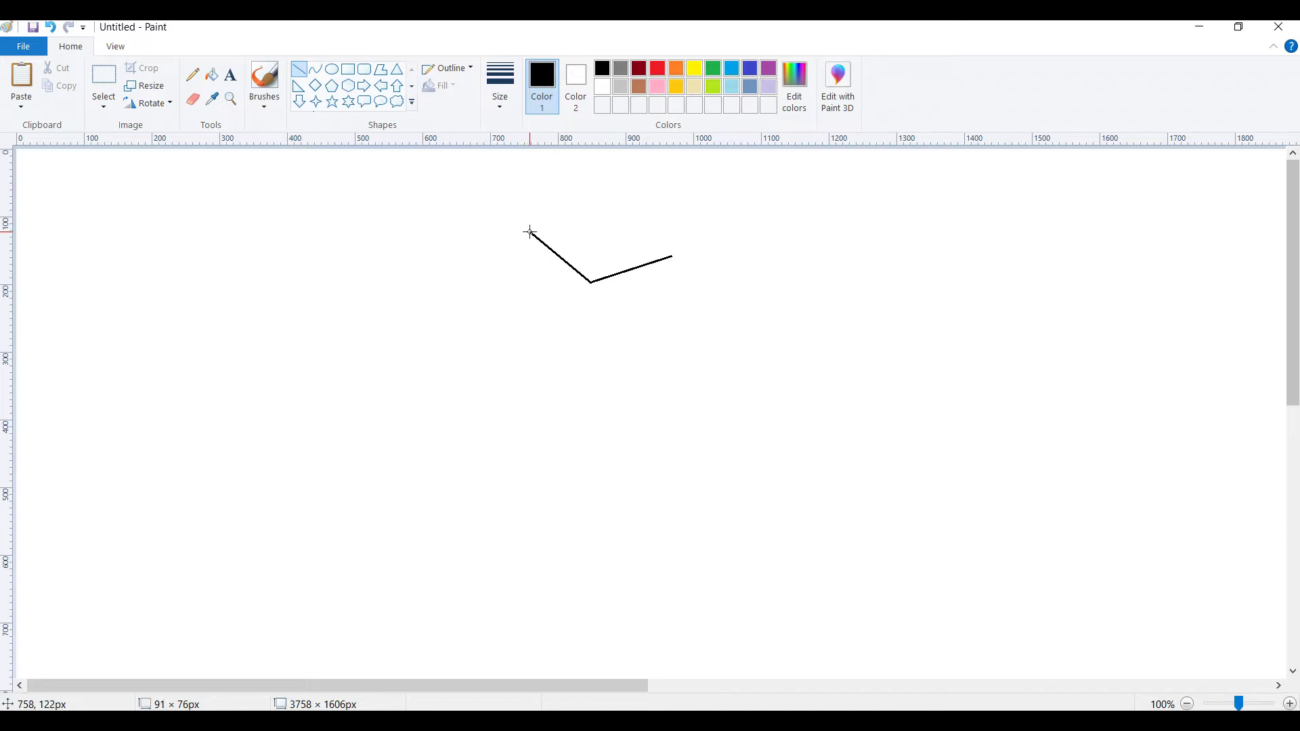
# Finish the panda's left ear outline with straight lines and draw the long diagonal from its inner corner past its lowest corner
pyautogui.click(612, 342)
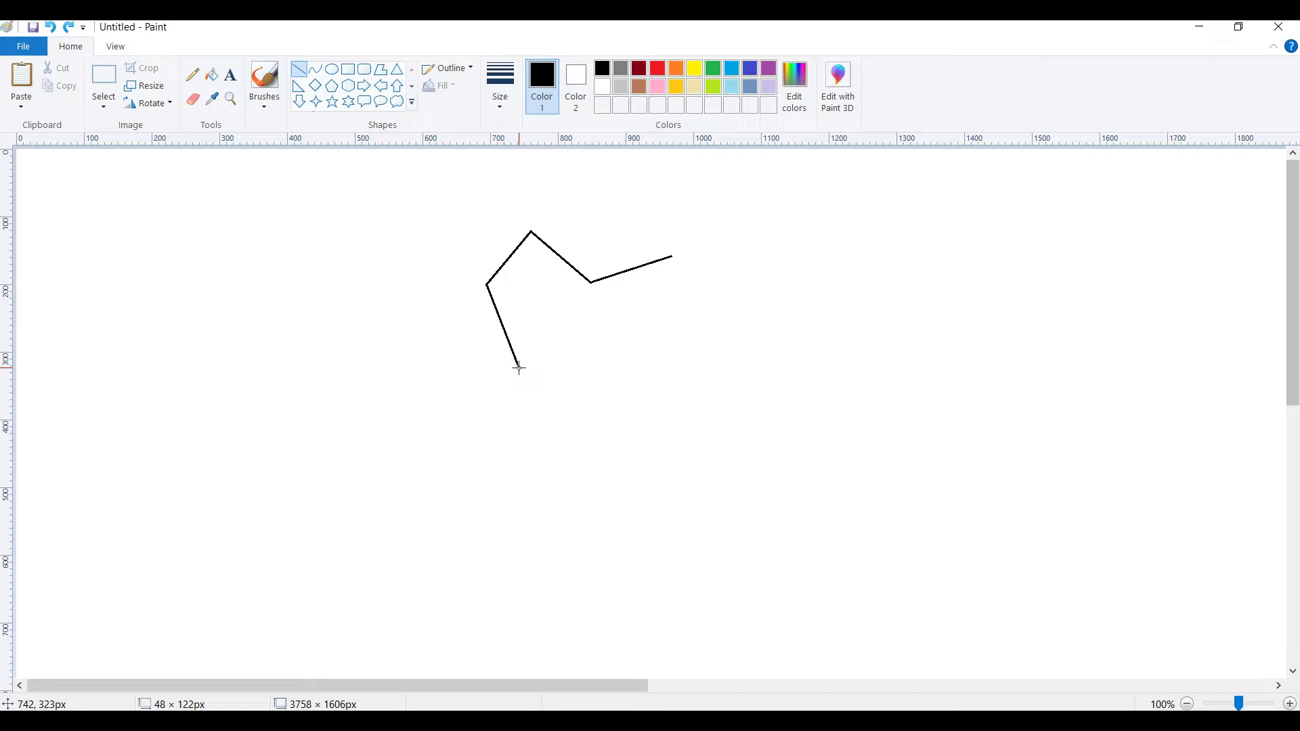
pyautogui.click(602, 294)
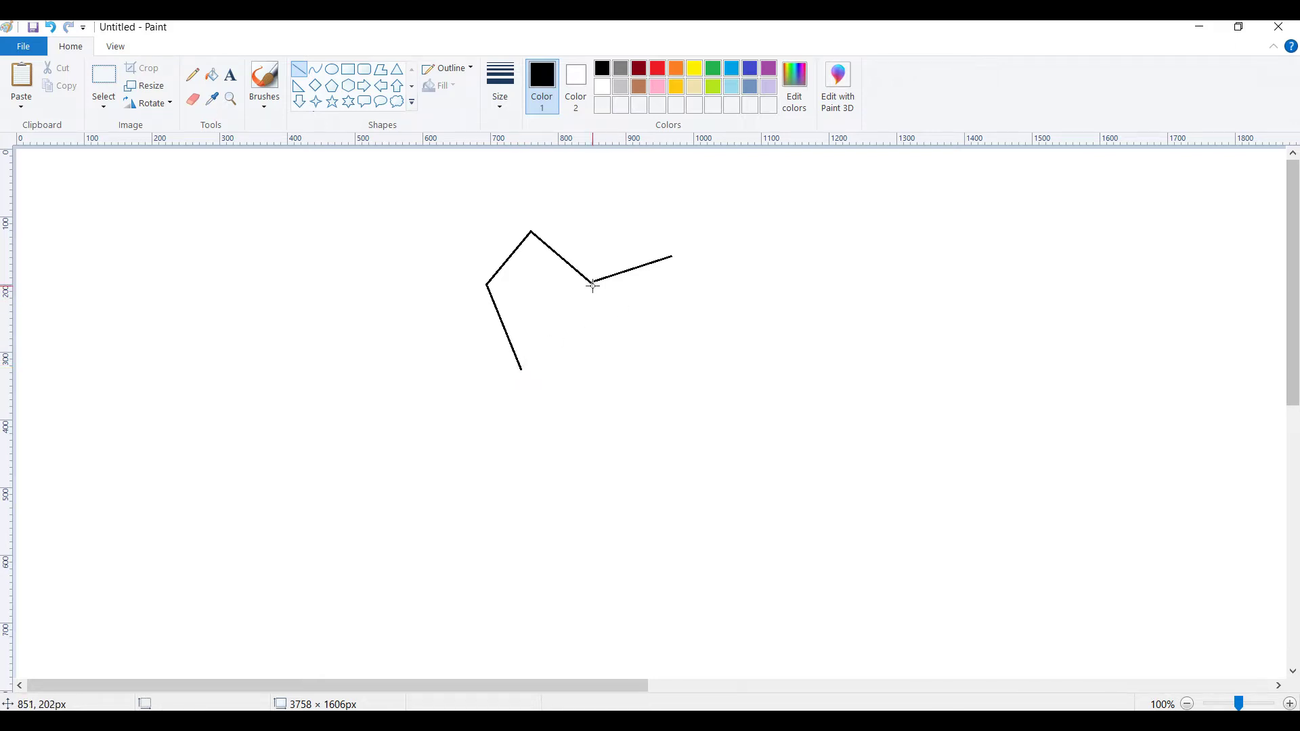
pyautogui.moveTo(591, 282); pyautogui.dragTo(553, 457)
pyautogui.click(523, 420)
pyautogui.hotkey('ctrl', 'z')
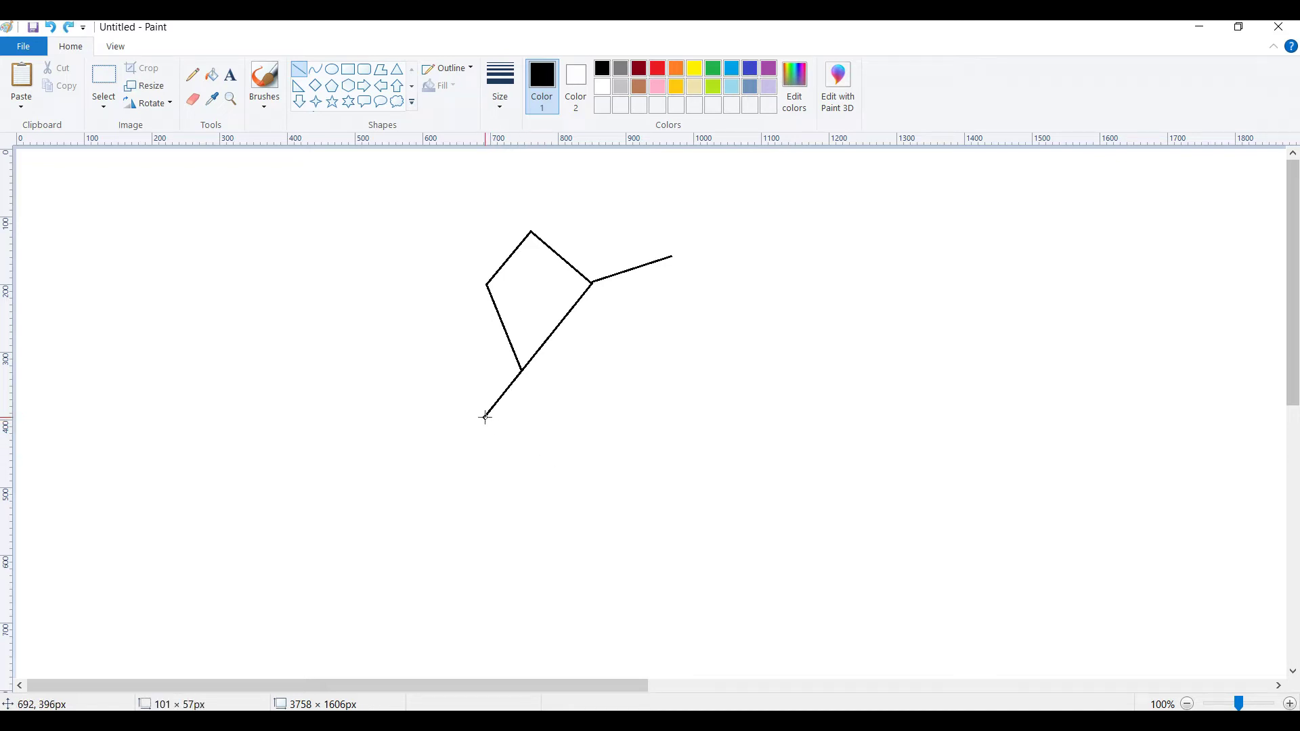
# Draw the remaining three sides of the slanted rectangular band alongside the ear
pyautogui.moveTo(485, 417); pyautogui.dragTo(531, 472)
pyautogui.hotkey('ctrl', 'z')
pyautogui.moveTo(483, 420); pyautogui.dragTo(530, 468)
pyautogui.click(596, 409)
pyautogui.moveTo(594, 285); pyautogui.dragTo(637, 332)
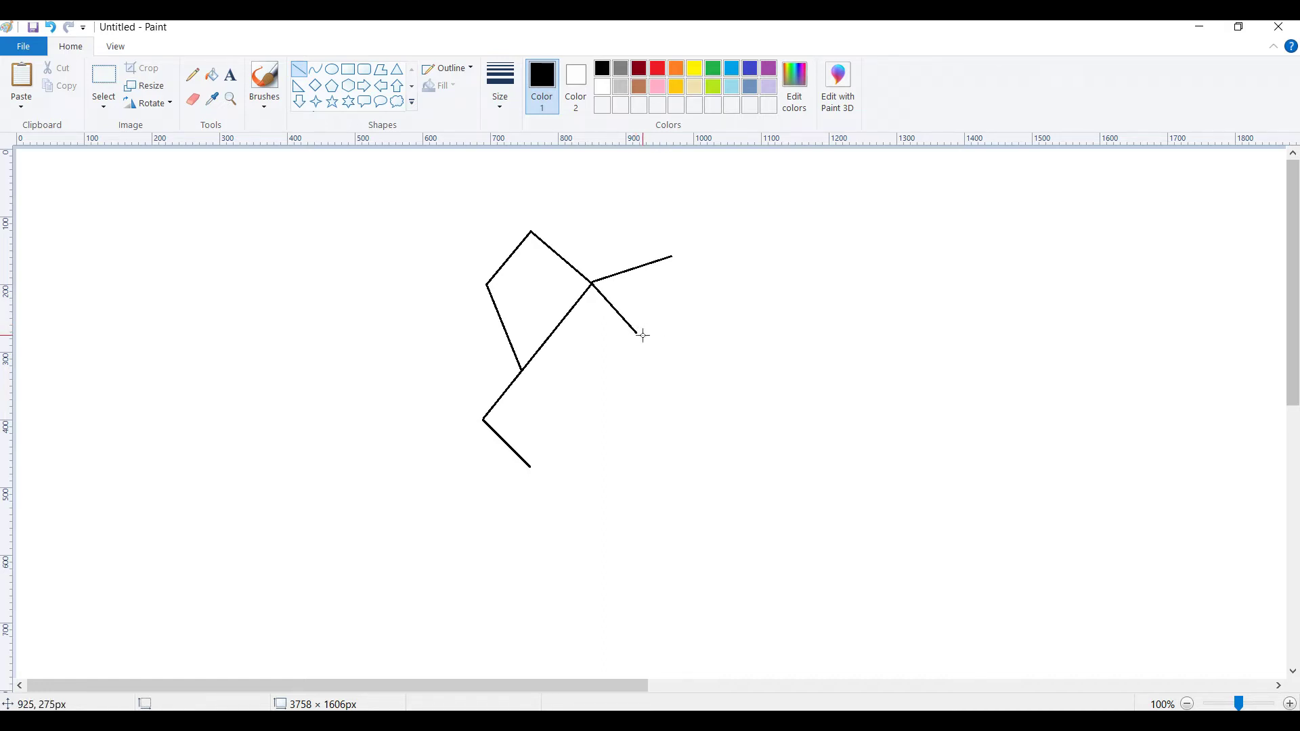
pyautogui.moveTo(637, 333); pyautogui.dragTo(530, 466)
# Draw the four-sided eye patch against the inner long edge of the slanted band
pyautogui.moveTo(639, 335); pyautogui.dragTo(600, 452)
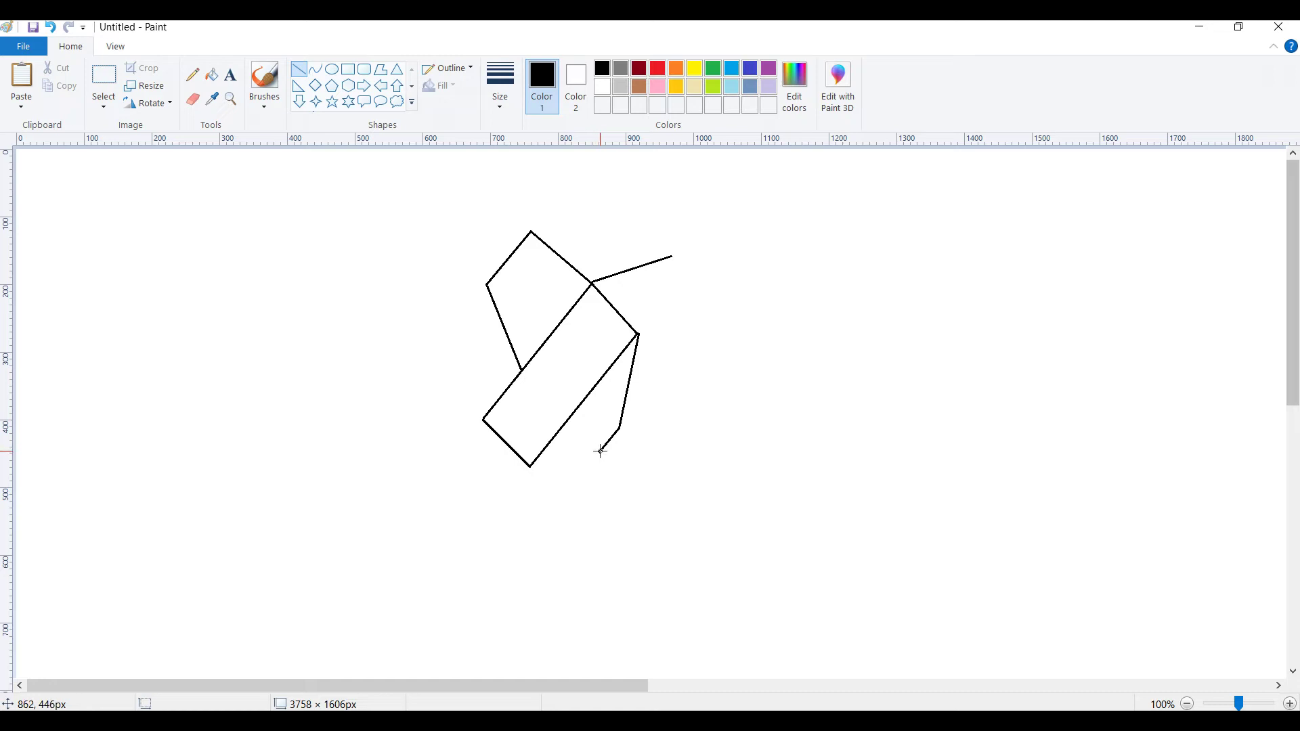
pyautogui.moveTo(600, 451); pyautogui.dragTo(579, 411)
pyautogui.hotkey('ctrl', 'z')
pyautogui.moveTo(600, 453); pyautogui.dragTo(578, 410)
pyautogui.click(655, 445)
# Draw the cheek line from the band's lowest corner and connect its end to the eye patch's lowest point
pyautogui.moveTo(531, 467); pyautogui.dragTo(607, 499)
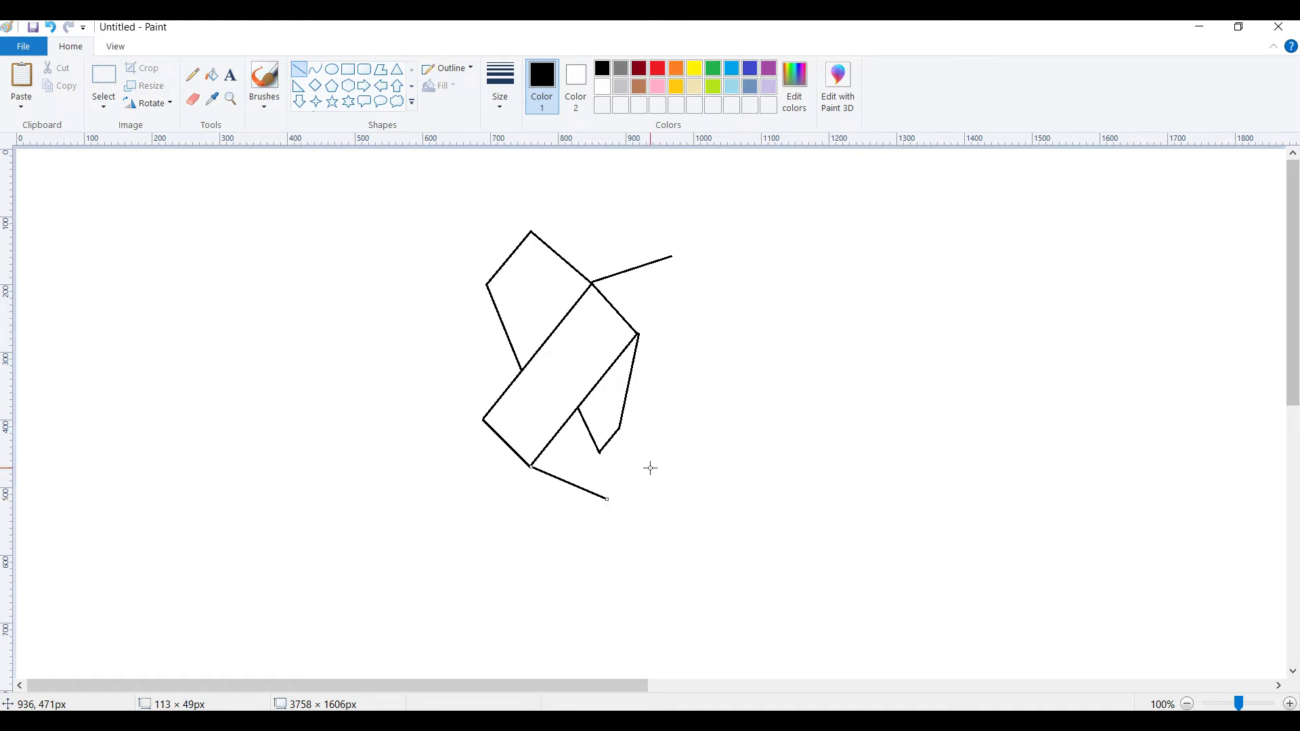
pyautogui.moveTo(598, 453); pyautogui.dragTo(607, 500)
pyautogui.click(679, 484)
pyautogui.moveTo(607, 498); pyautogui.dragTo(634, 516)
pyautogui.click(705, 502)
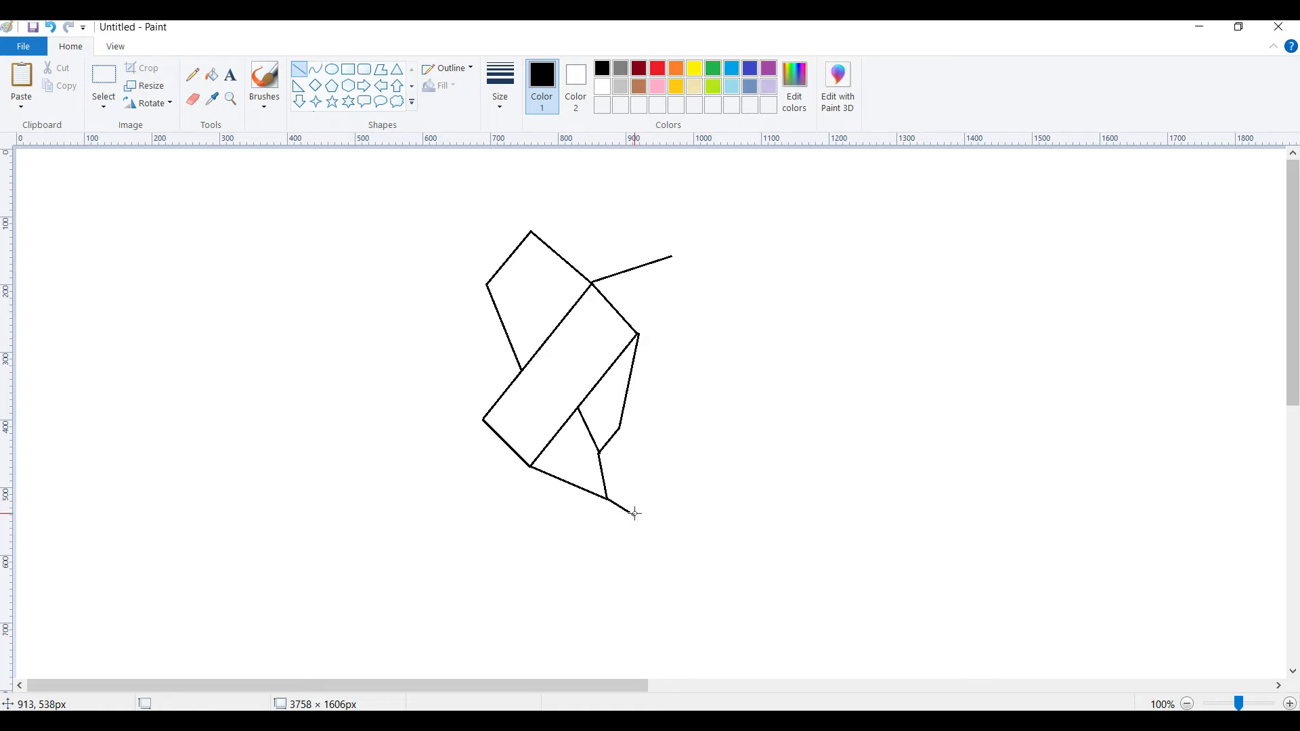
pyautogui.hotkey('ctrl', 'z')
# Draw the left half of the mouth line from the end of the cheek line to the face's centre
pyautogui.moveTo(607, 498); pyautogui.dragTo(623, 508)
pyautogui.click(637, 499)
pyautogui.moveTo(625, 509); pyautogui.dragTo(645, 504)
pyautogui.moveTo(645, 504); pyautogui.dragTo(653, 501)
pyautogui.click(688, 465)
pyautogui.hotkey('ctrl', 'z')
pyautogui.moveTo(624, 509); pyautogui.dragTo(663, 500)
# Draw the left half of the nose above the mouth with a short vertical line, a slanted side and a flat top
pyautogui.moveTo(662, 499); pyautogui.dragTo(662, 489)
pyautogui.moveTo(662, 489); pyautogui.dragTo(640, 478)
pyautogui.hotkey('ctrl', 'z')
pyautogui.moveTo(643, 477); pyautogui.dragTo(664, 477)
# Draw the left half of the chin below the mouth and add the half lower lip under the mouth line
pyautogui.moveTo(607, 501)
pyautogui.mouseDown()
pyautogui.moveTo(630, 528)
pyautogui.moveTo(663, 526)
pyautogui.mouseUp()
pyautogui.click(699, 515)
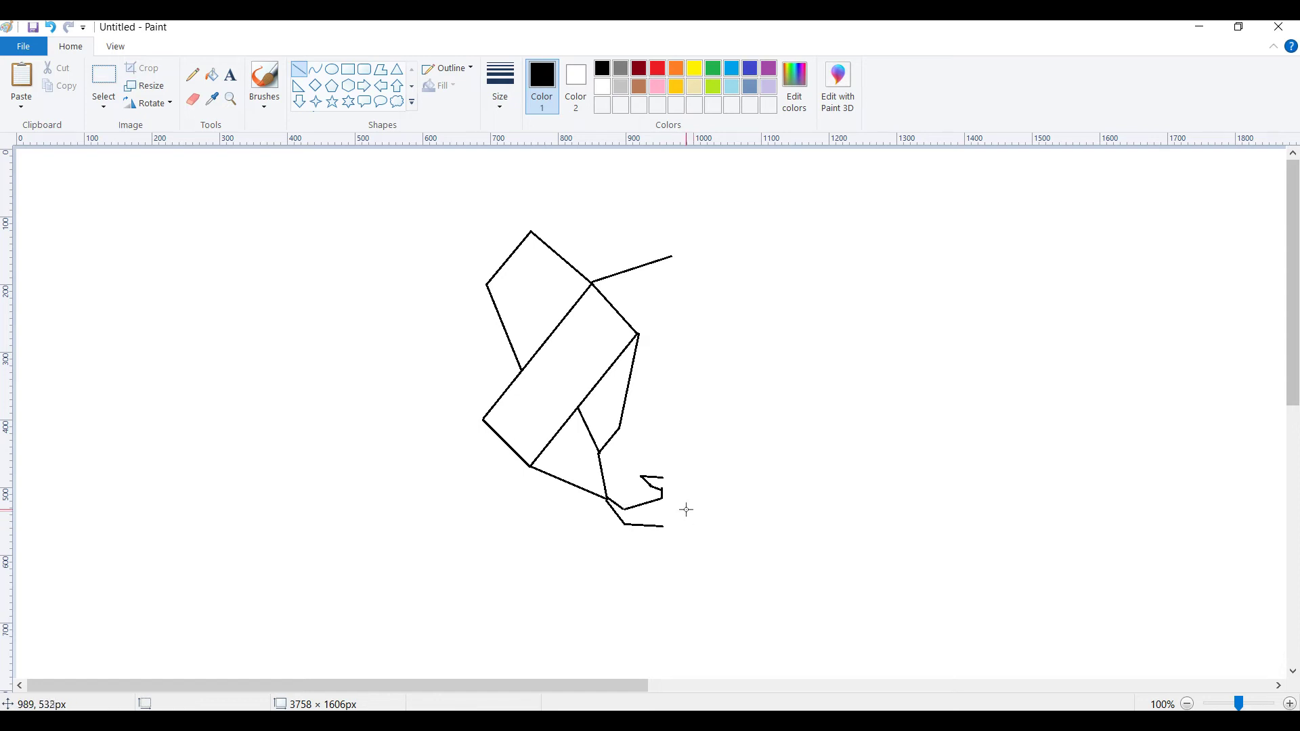
pyautogui.moveTo(663, 500); pyautogui.dragTo(656, 508)
pyautogui.moveTo(655, 503); pyautogui.dragTo(665, 509)
# Fill the ear and the eye patch with black
pyautogui.click(212, 74)
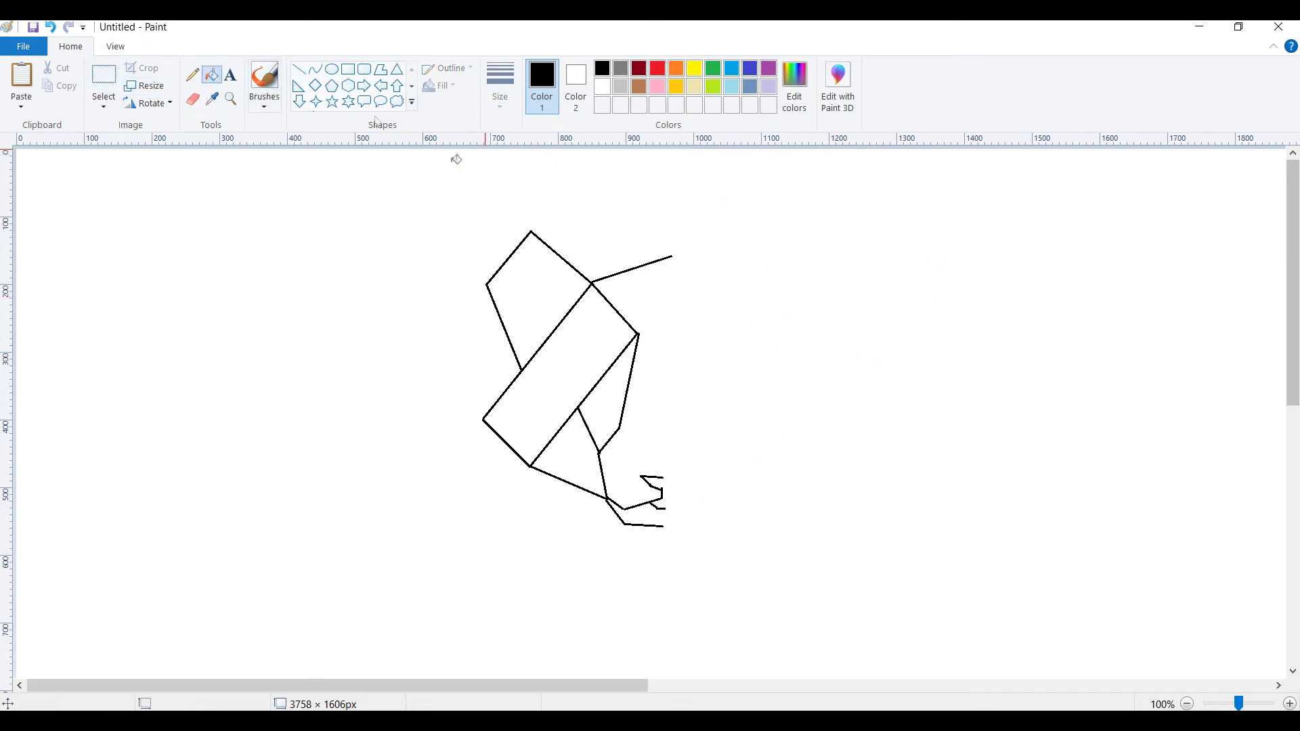
pyautogui.click(516, 270)
pyautogui.click(608, 380)
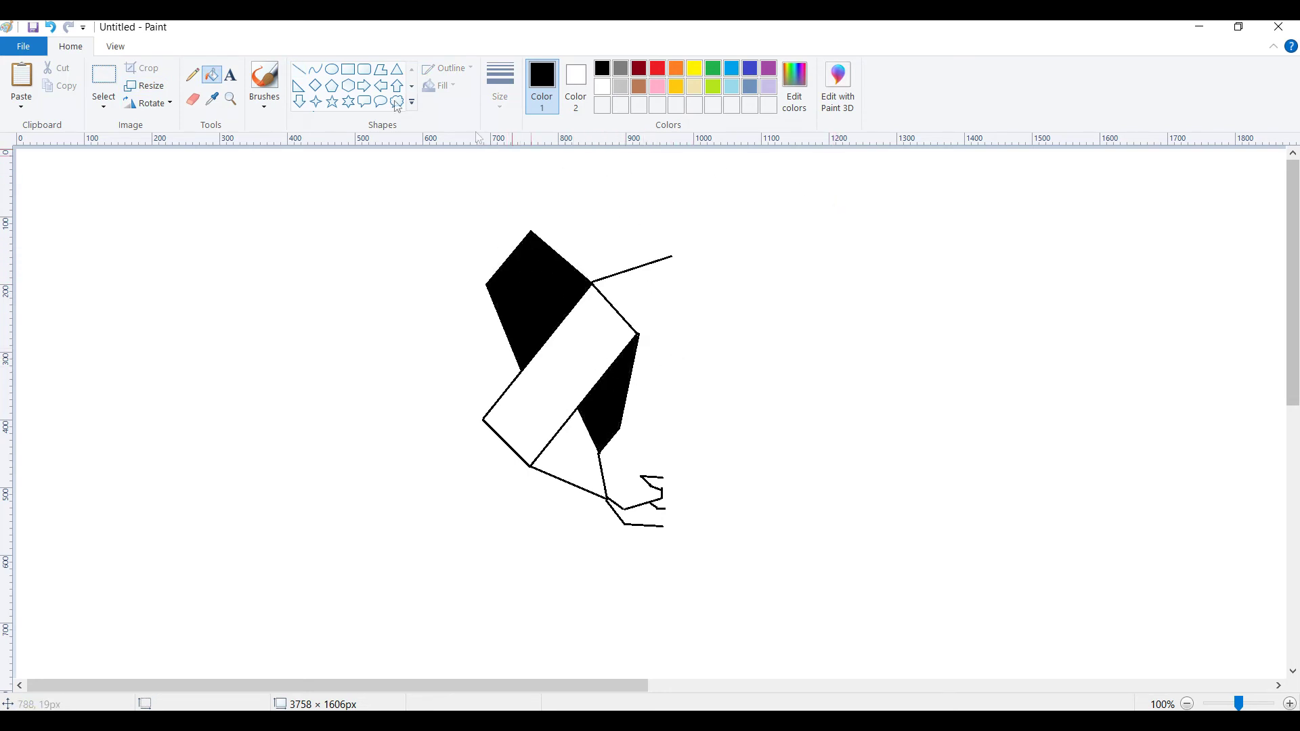
# Copy a rectangular selection around the whole half face and paste a duplicate
pyautogui.click(103, 76)
pyautogui.moveTo(456, 211)
pyautogui.mouseDown()
pyautogui.moveTo(560, 380)
pyautogui.moveTo(707, 559)
pyautogui.mouseUp()
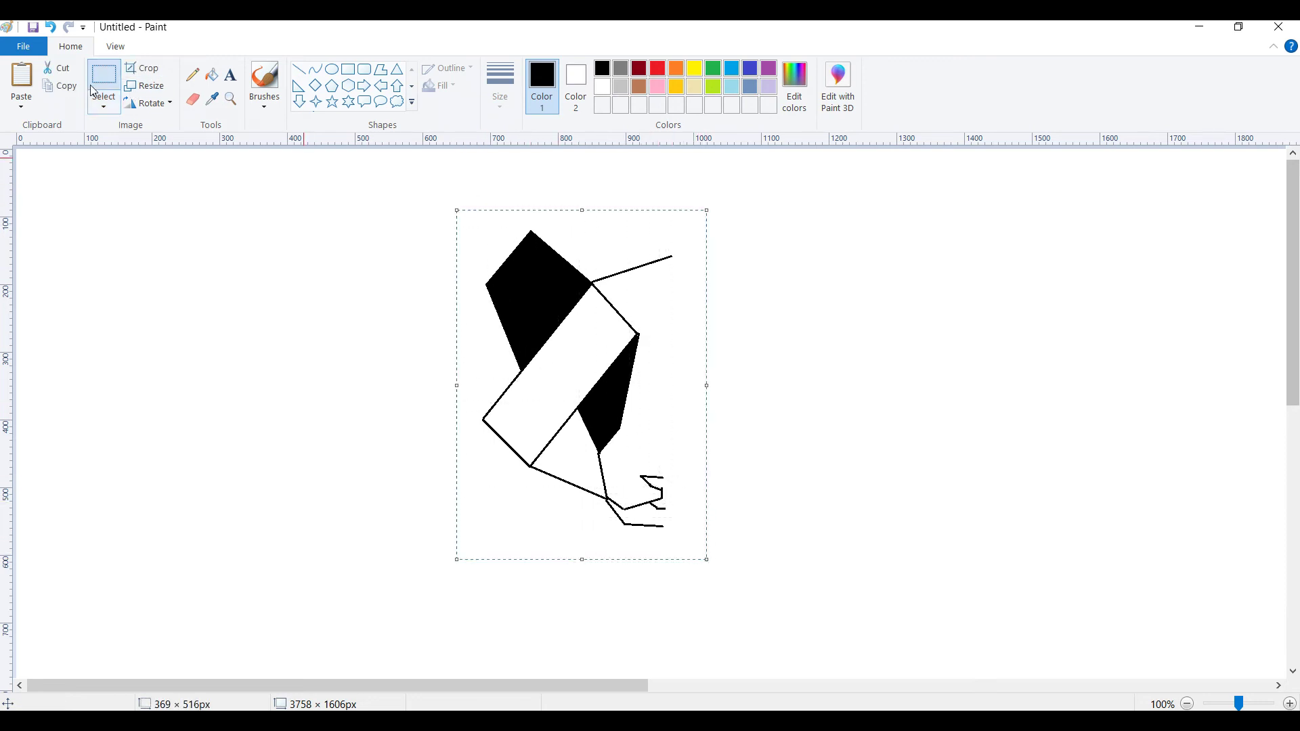
pyautogui.click(21, 99)
pyautogui.click(37, 124)
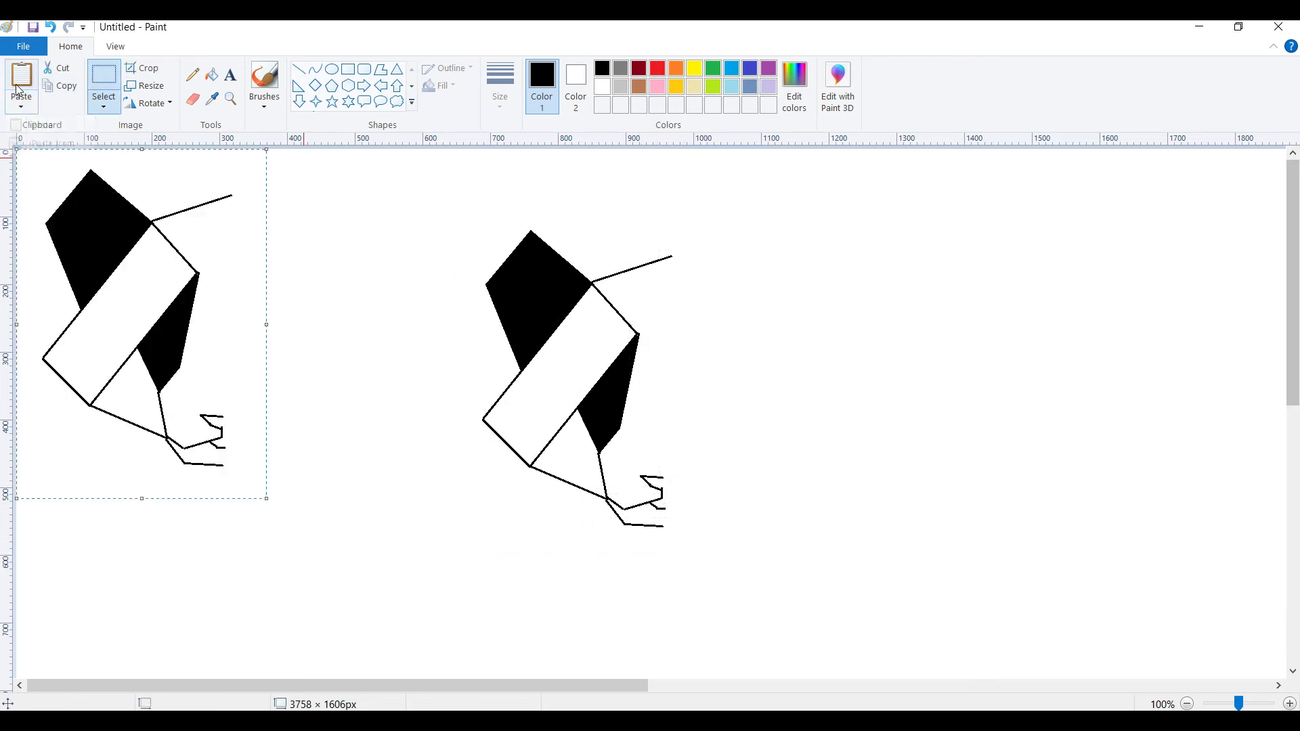
# Flip the pasted half face horizontally and align it with the original to complete the symmetrical panda head
pyautogui.moveTo(125, 268)
pyautogui.mouseDown()
pyautogui.moveTo(722, 349)
pyautogui.moveTo(754, 326)
pyautogui.mouseUp()
pyautogui.rightClick(754, 326)
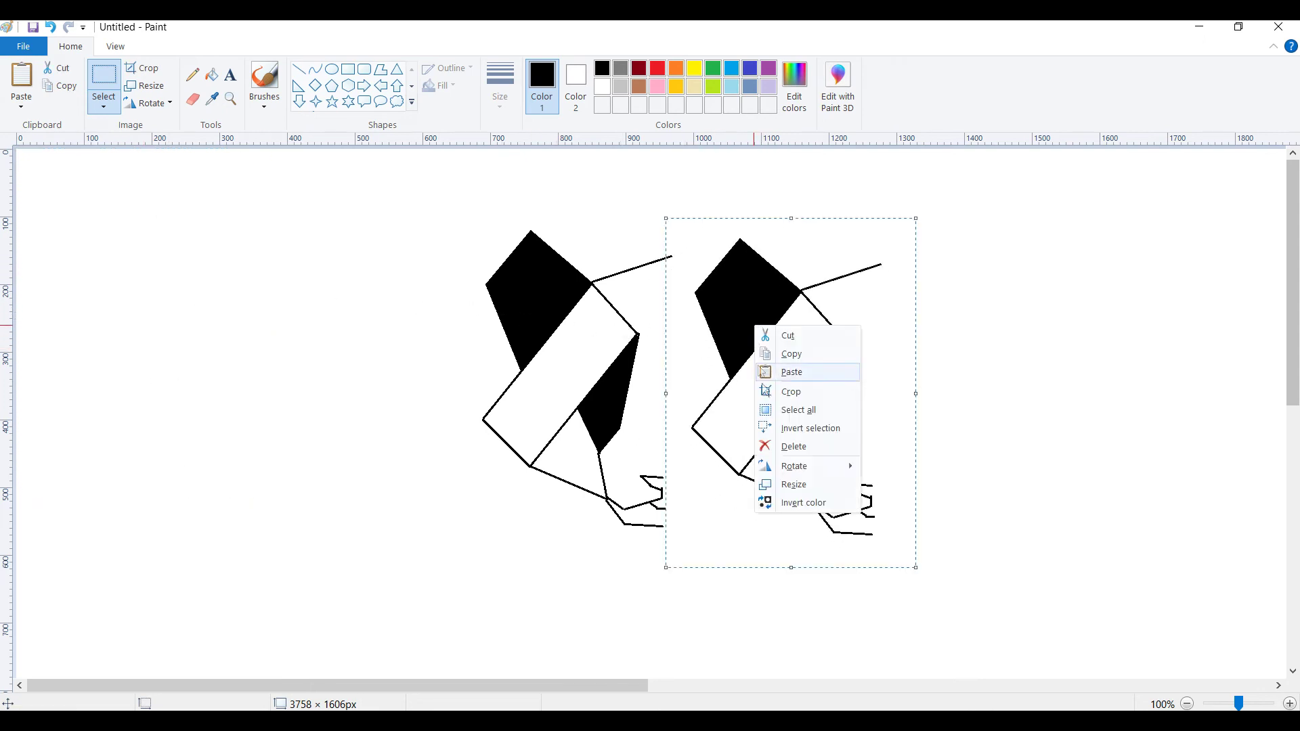
pyautogui.moveTo(786, 466)
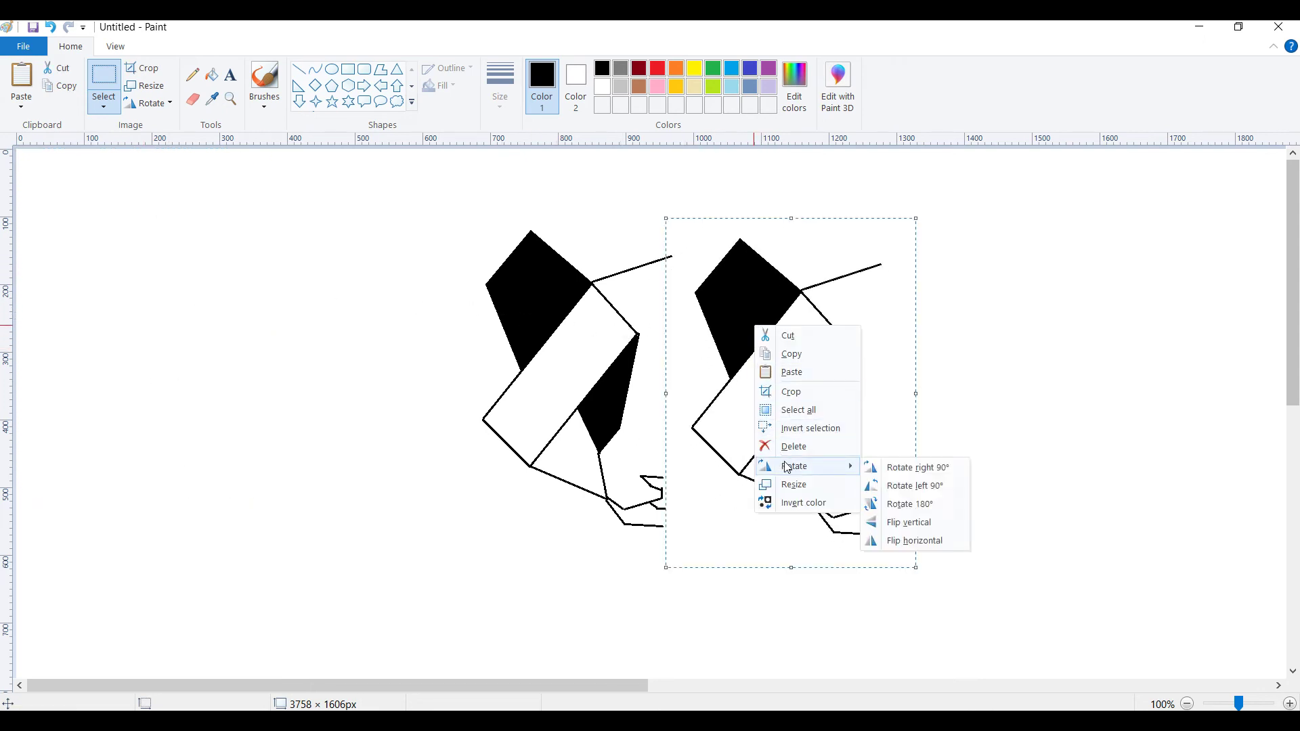
pyautogui.click(915, 541)
pyautogui.moveTo(856, 436); pyautogui.dragTo(807, 427)
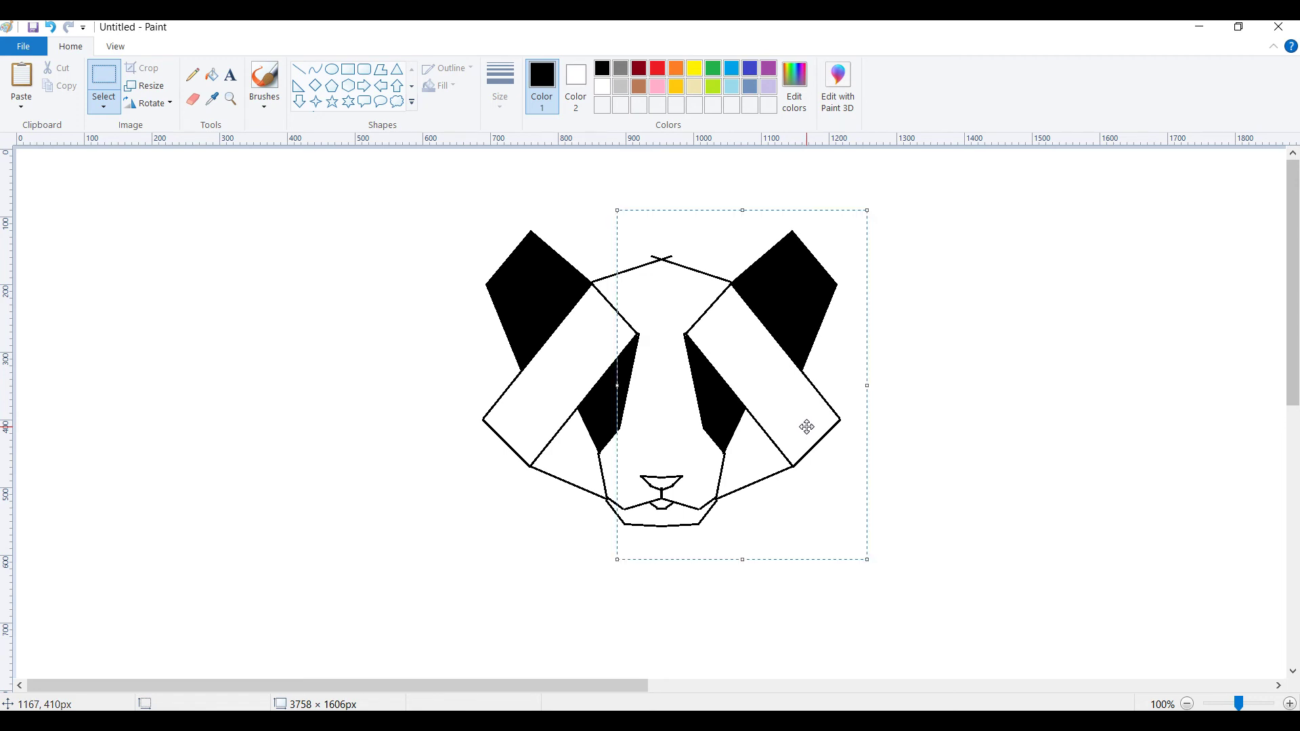
pyautogui.click(935, 389)
# Cover the line ends crossing at the top of the forehead with straight white lines
pyautogui.click(299, 69)
pyautogui.click(602, 86)
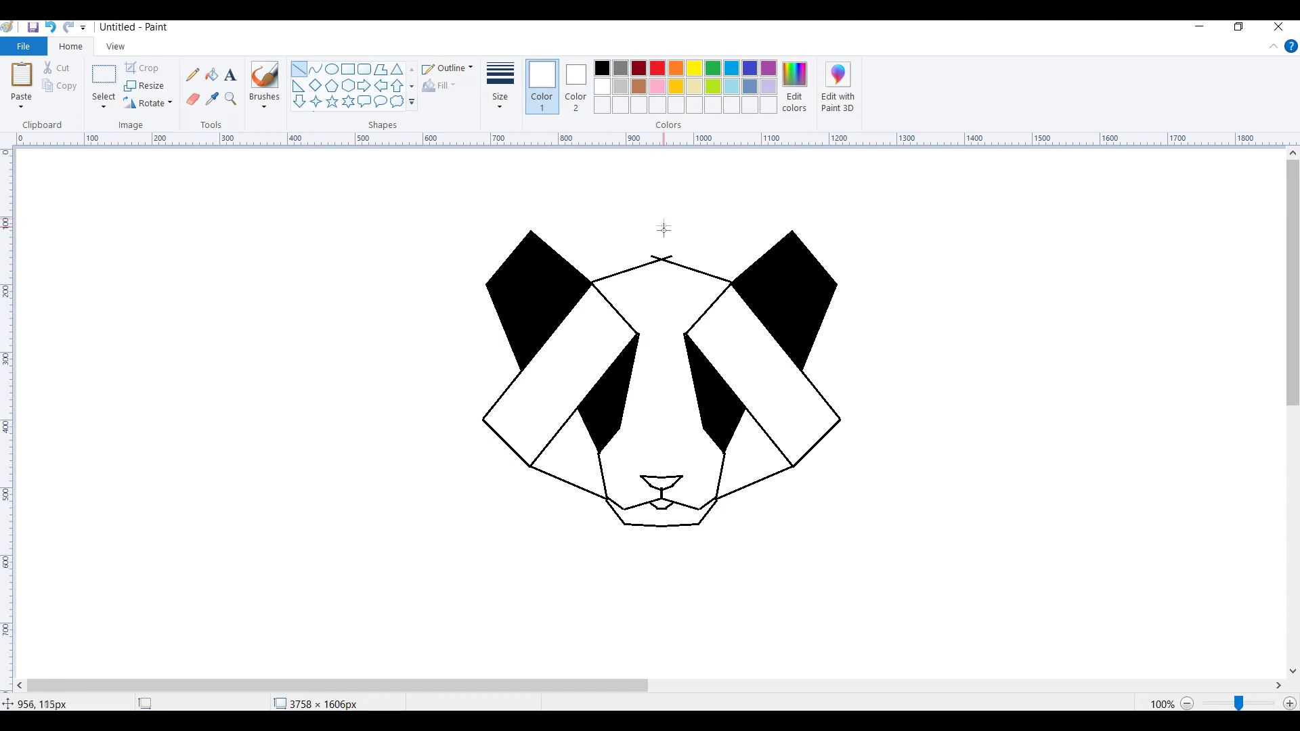
pyautogui.moveTo(654, 261); pyautogui.dragTo(667, 257)
pyautogui.click(512, 99)
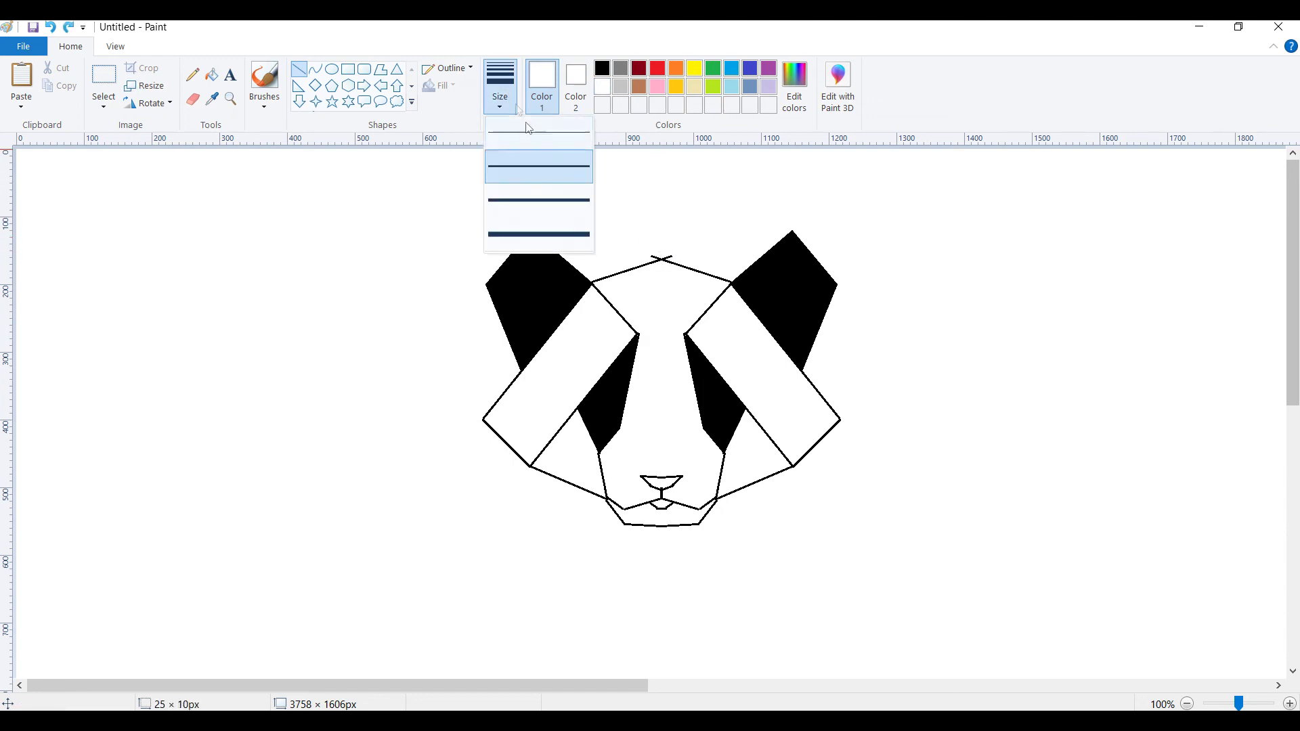
pyautogui.click(557, 155)
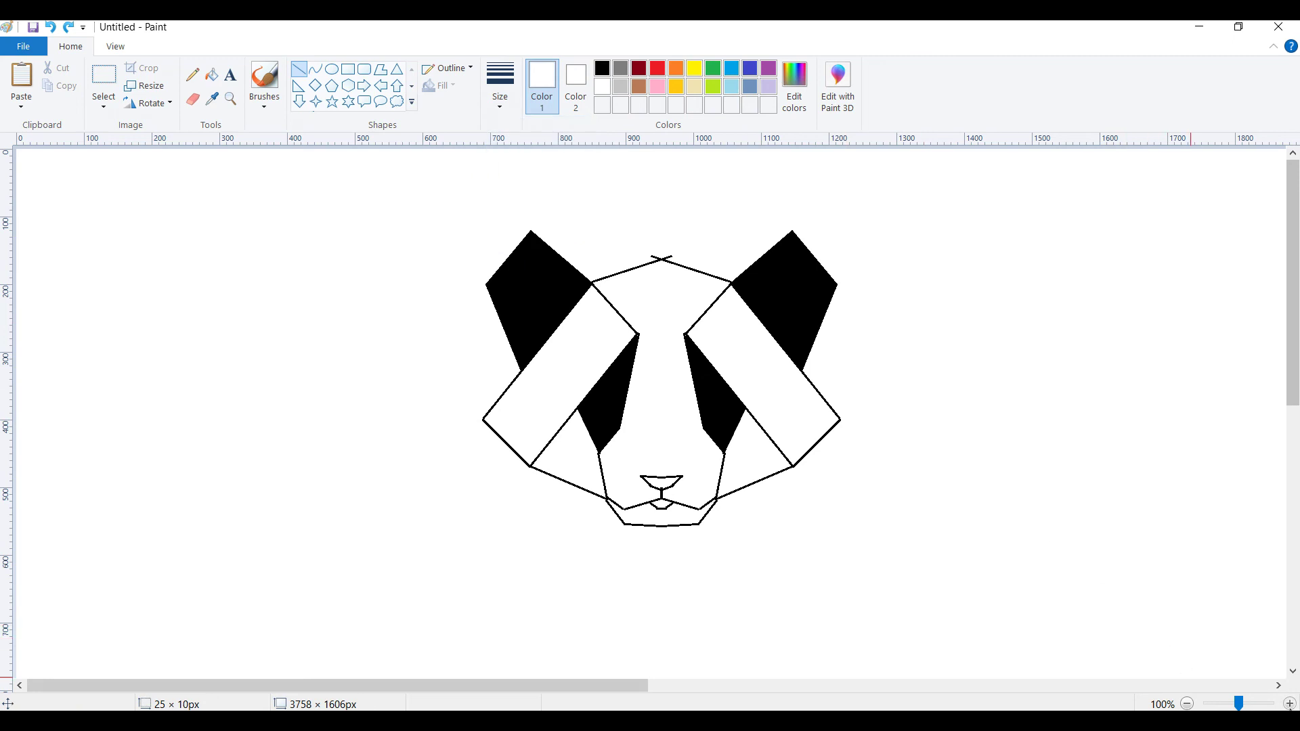
pyautogui.click(1289, 704)
pyautogui.moveTo(316, 684); pyautogui.dragTo(511, 689)
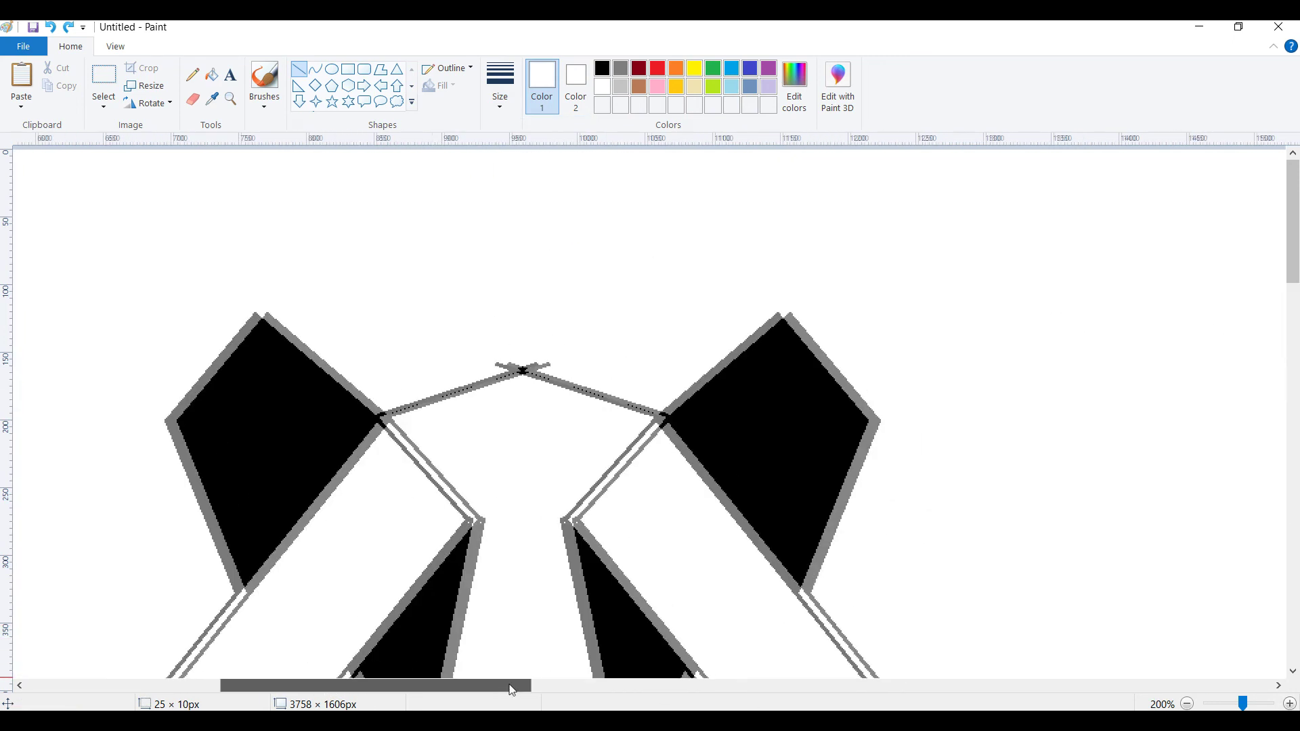
pyautogui.moveTo(499, 369); pyautogui.dragTo(514, 369)
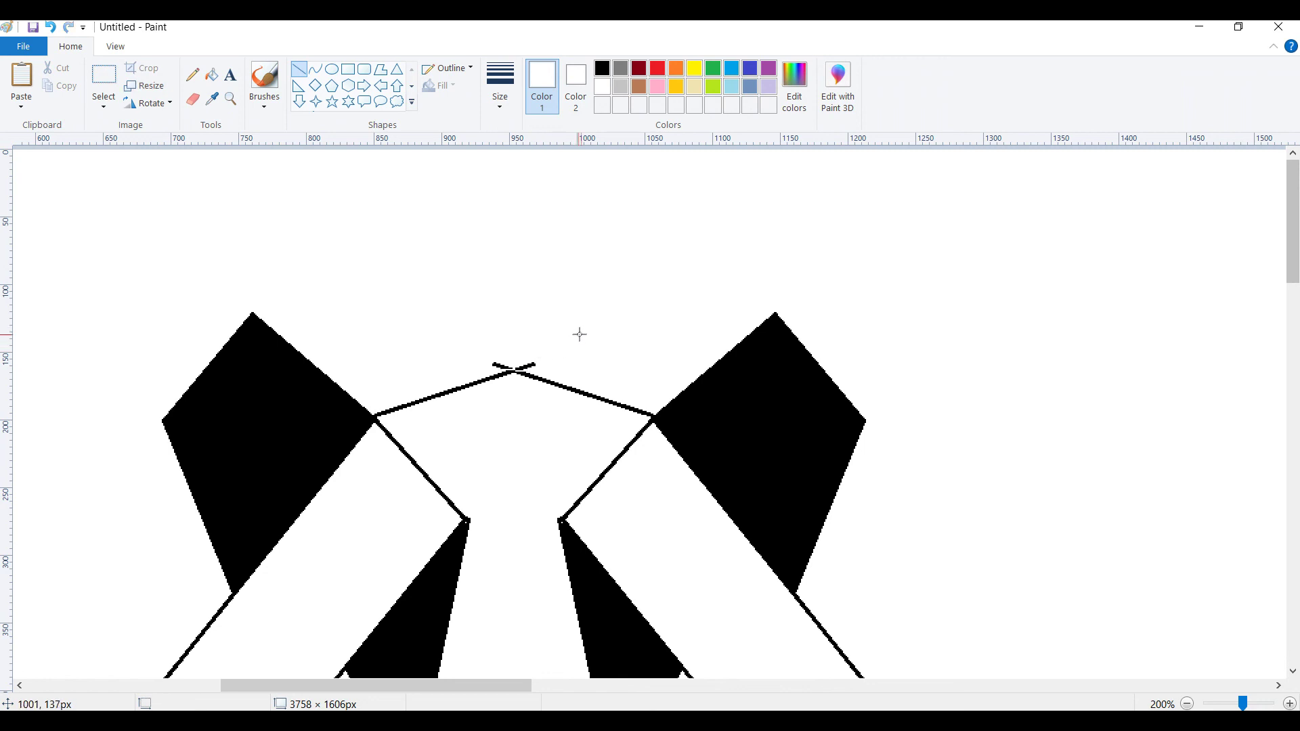
# Fill the small lower lip shape under the mouth line with black
pyautogui.click(211, 74)
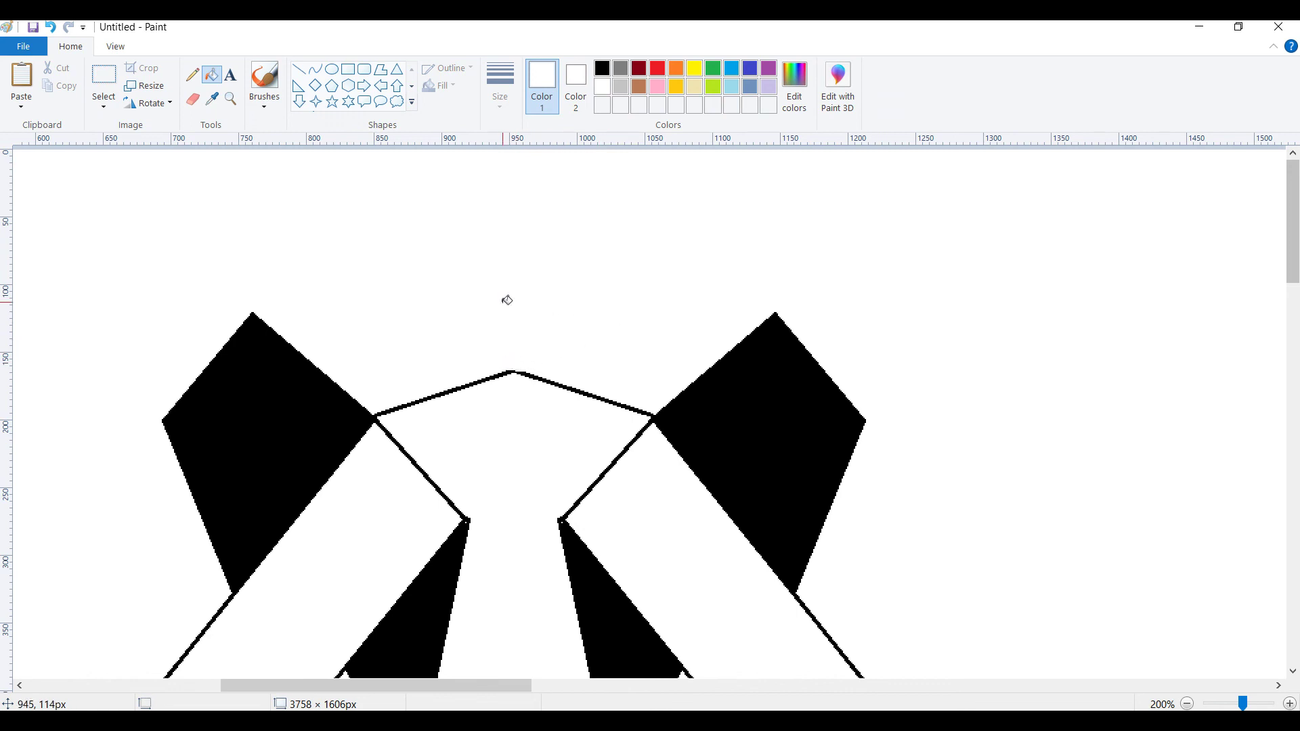
pyautogui.click(115, 69)
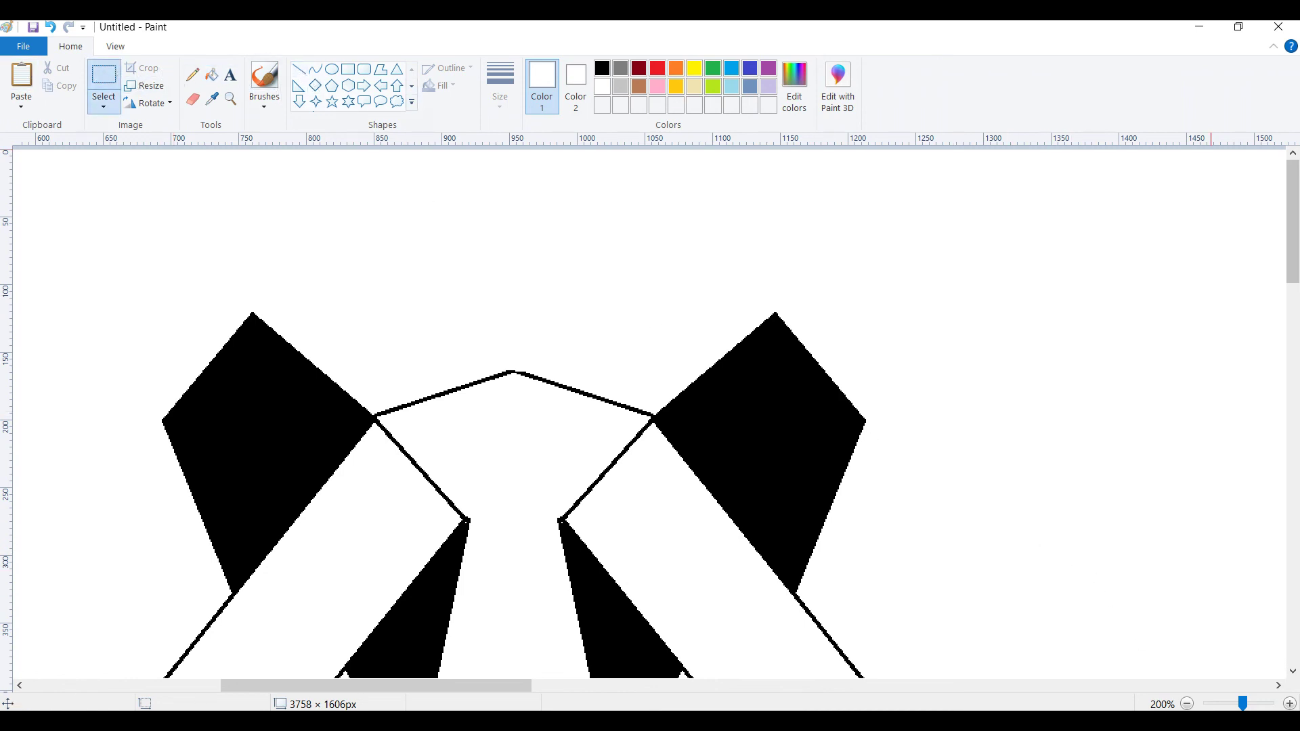
pyautogui.click(1188, 705)
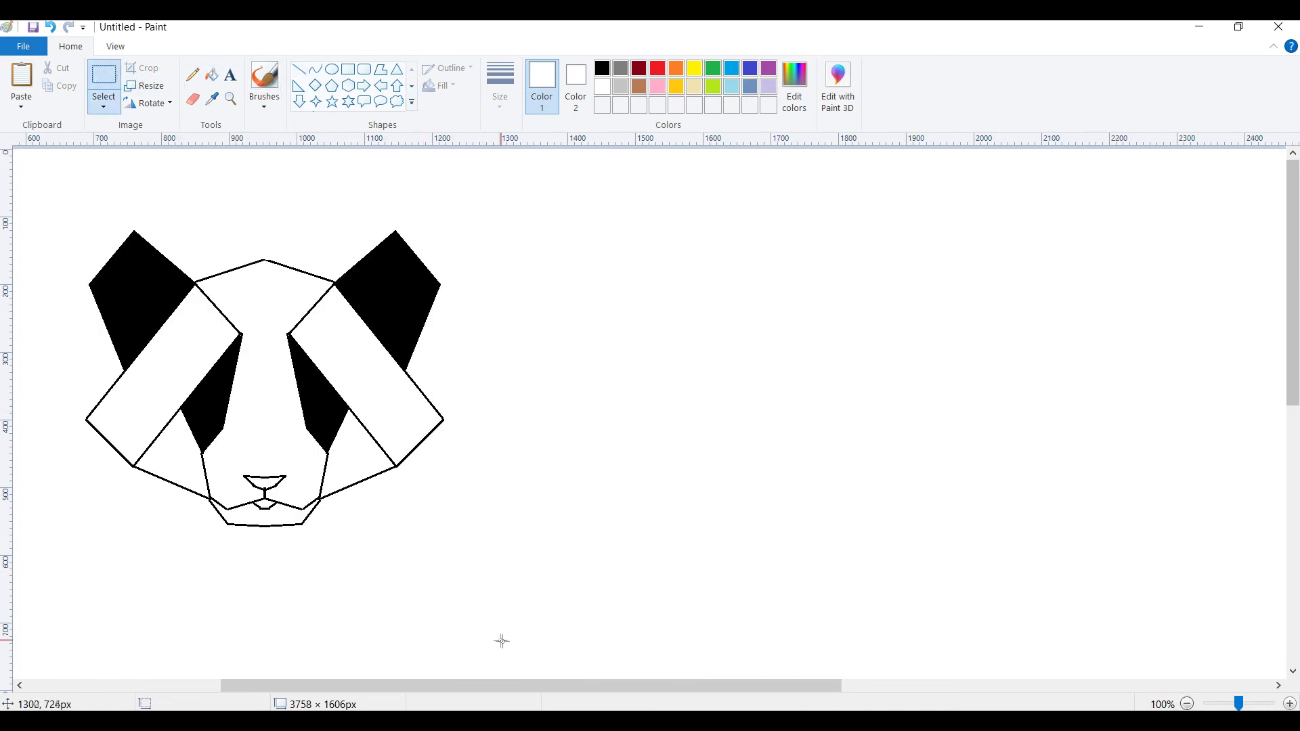
pyautogui.moveTo(498, 688); pyautogui.dragTo(404, 688)
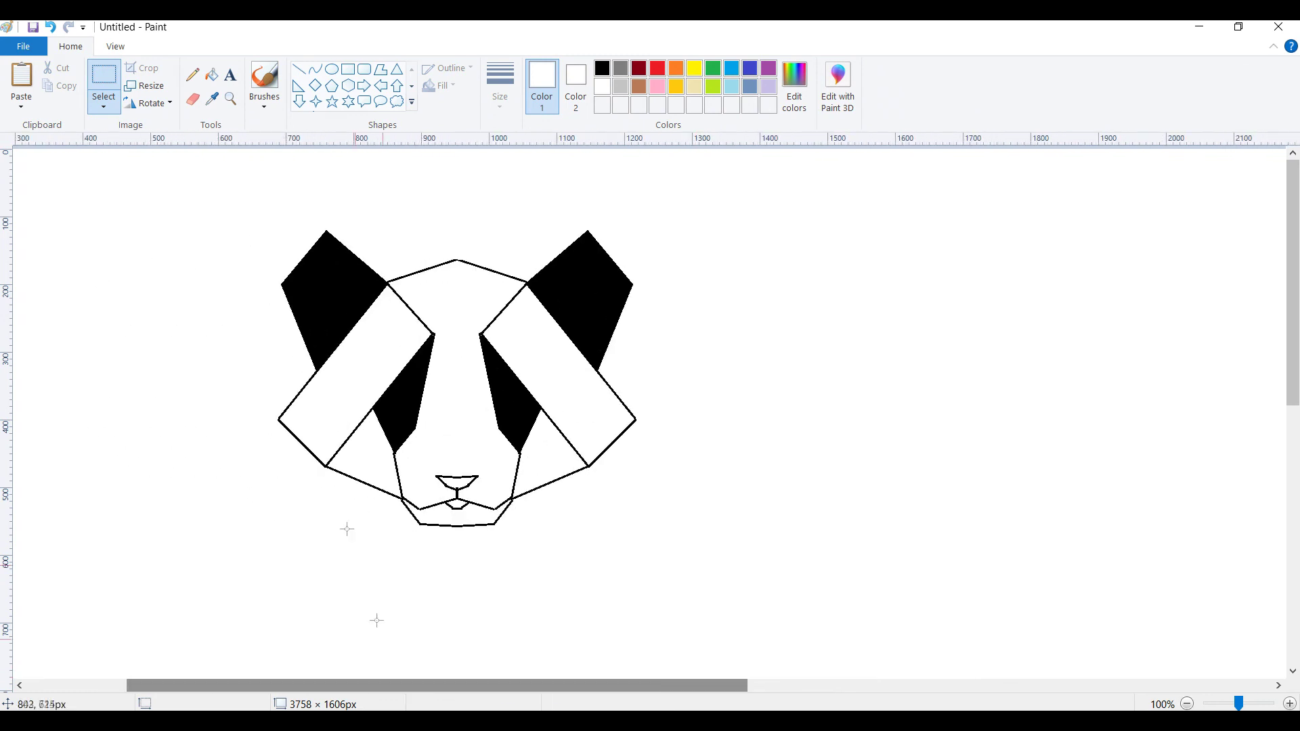
pyautogui.click(212, 74)
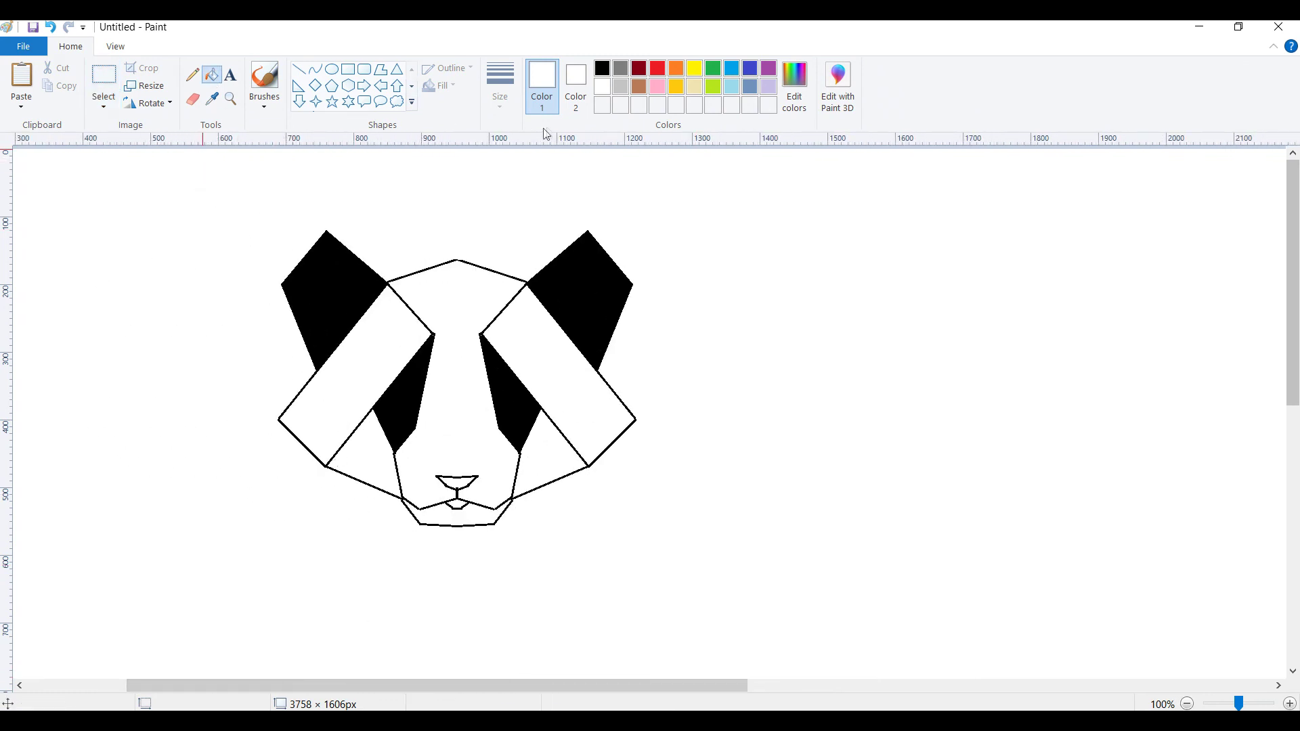
pyautogui.click(602, 69)
pyautogui.click(460, 502)
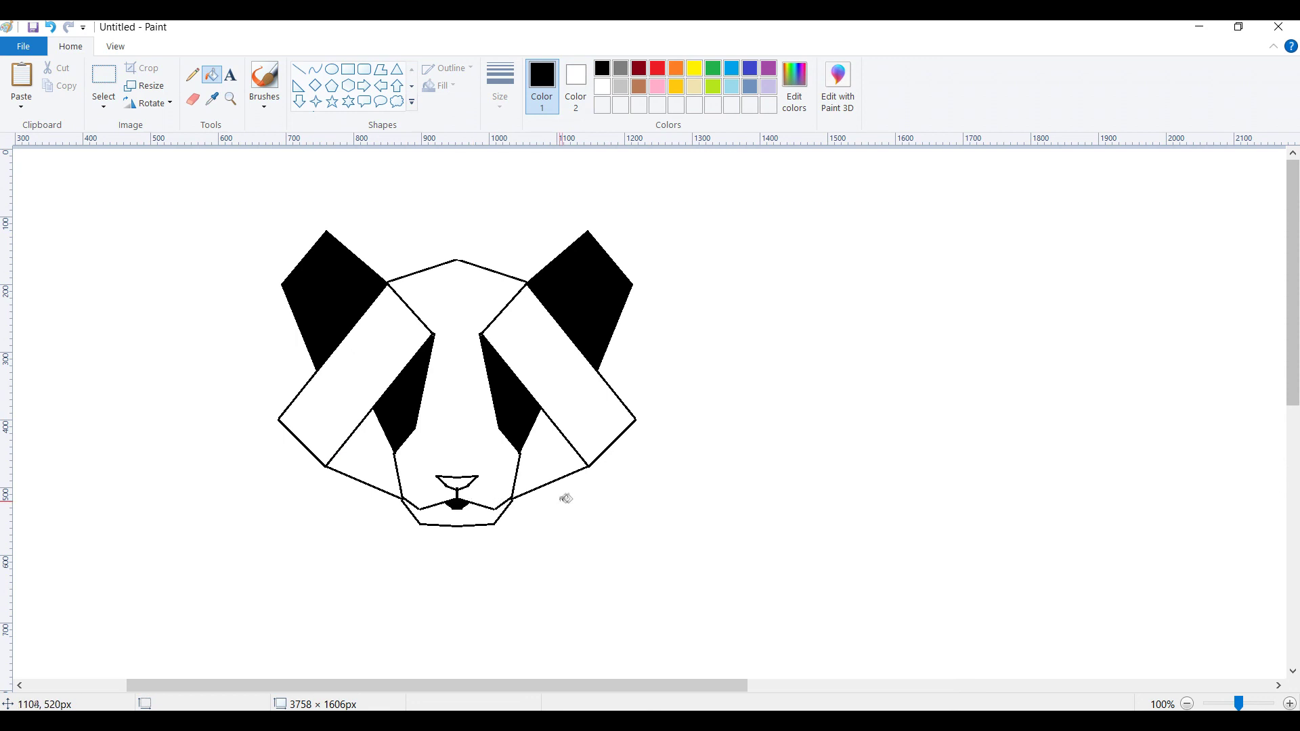